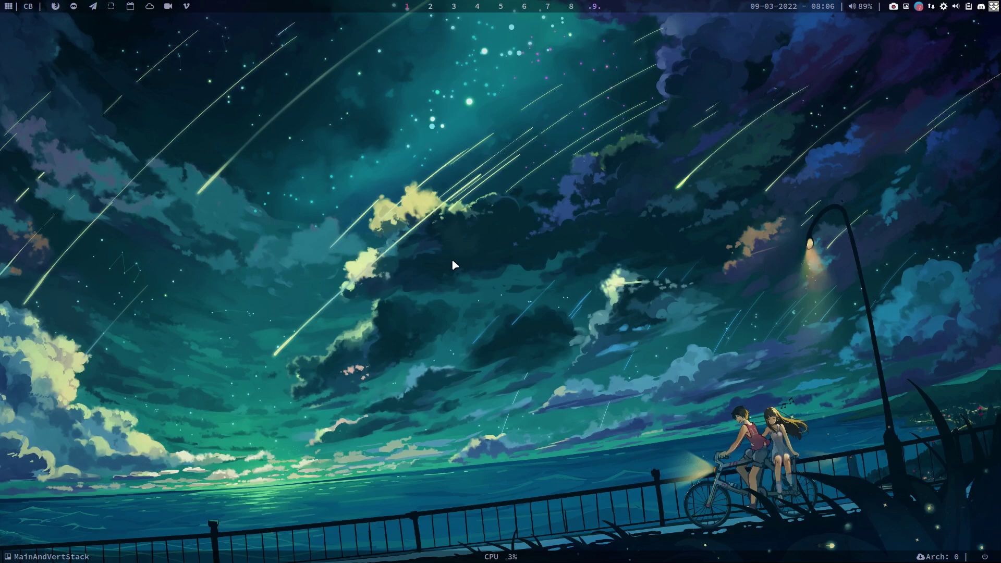
Show the installed ISO release information with the iso command in a terminal, then close it.
key(super+Return)
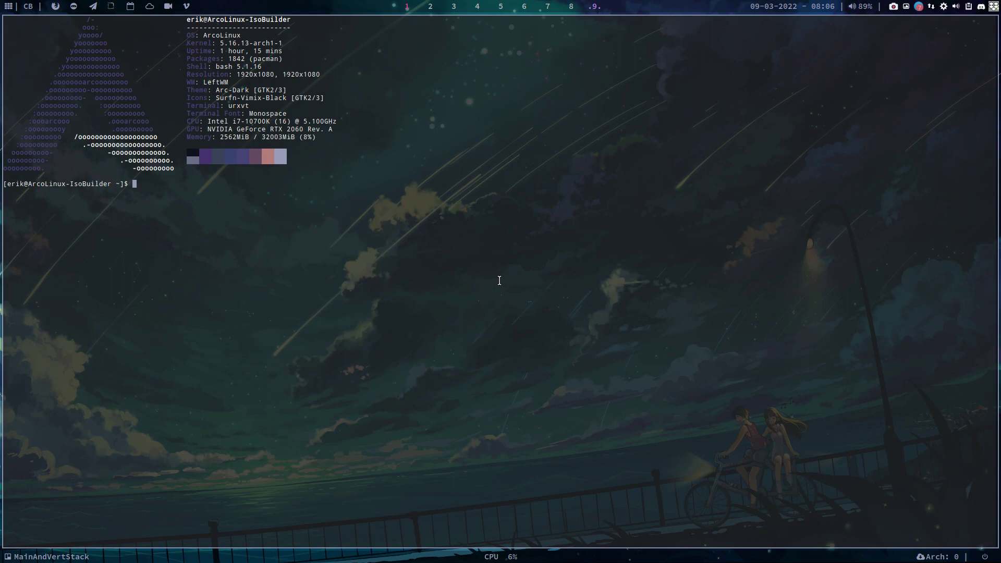
key(super+q)
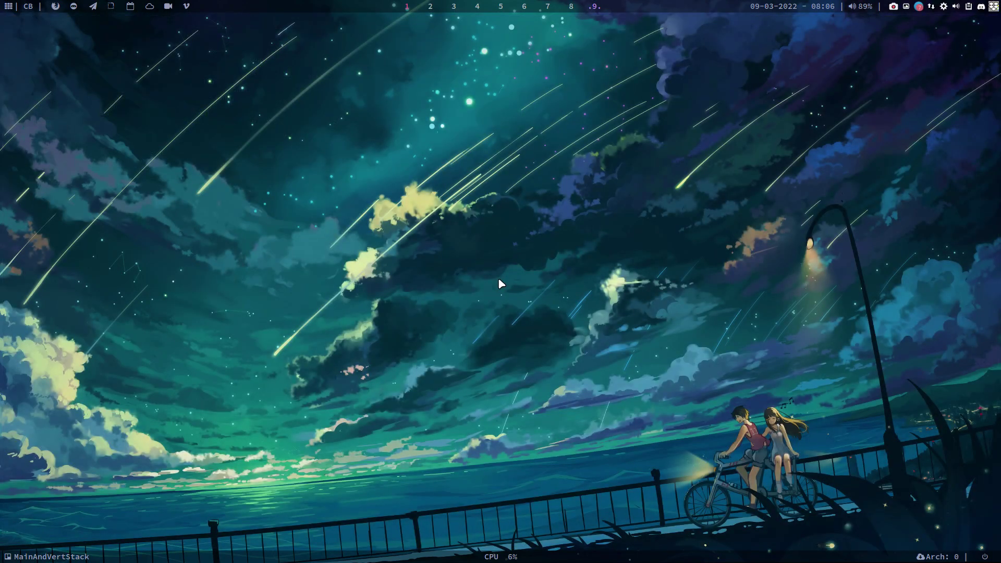
key(super+Return)
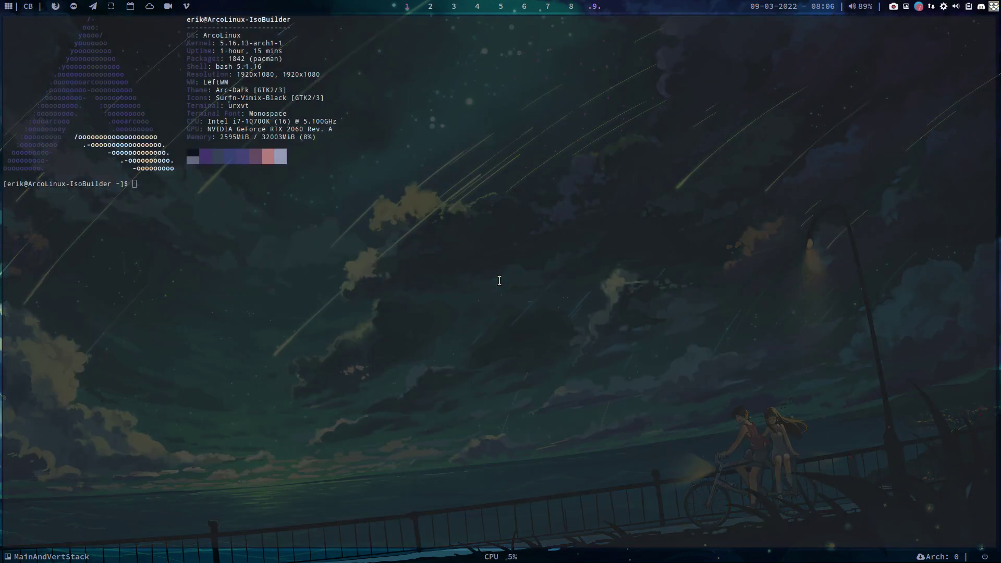
text(iso)
key(Return)
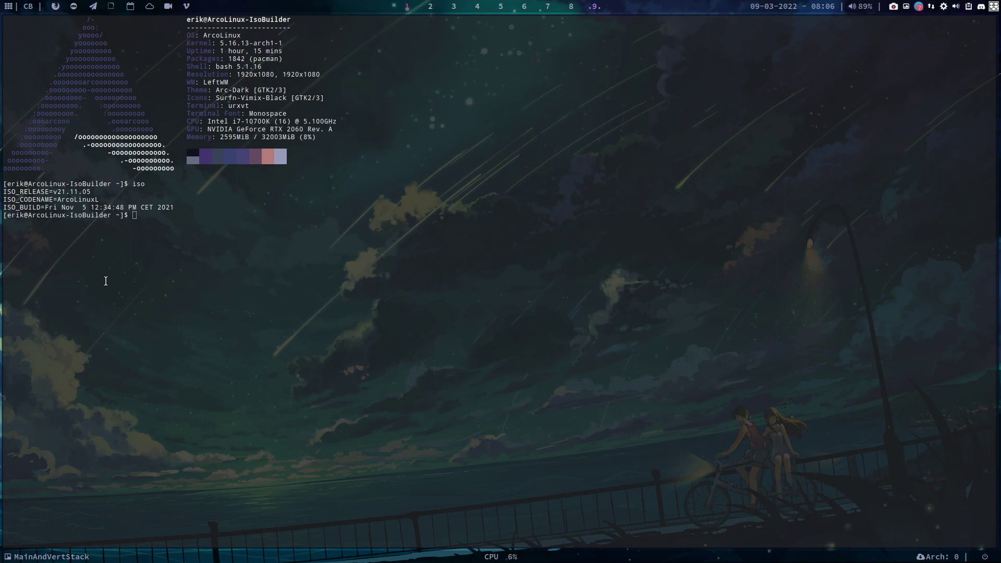
key(super+q)
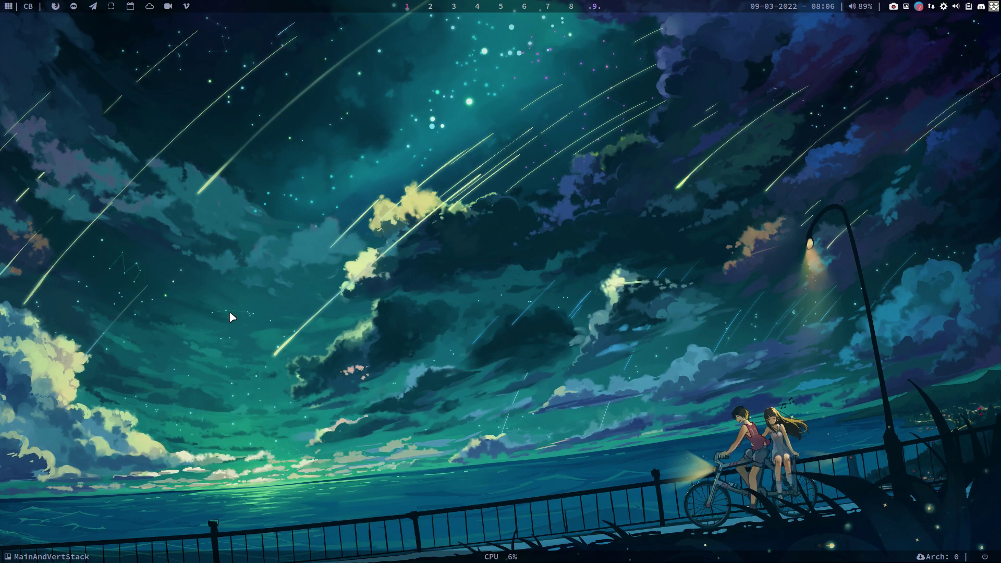
In VirtualBox Manager, select the Cinnamon virtual machine and start it.
key(super+v)
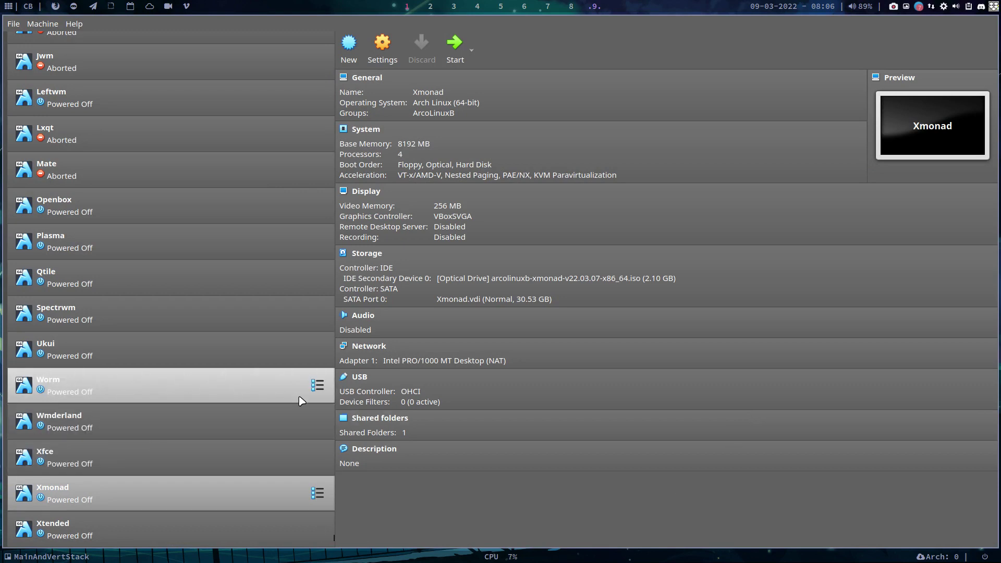
scroll(302, 401, up, 1)
scroll(301, 401, up, 2)
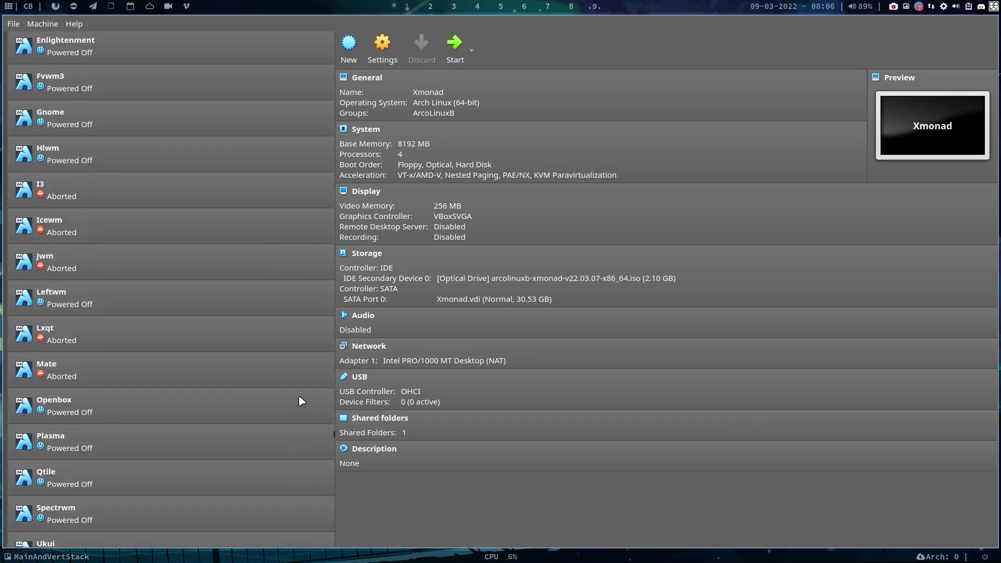
scroll(302, 401, up, 2)
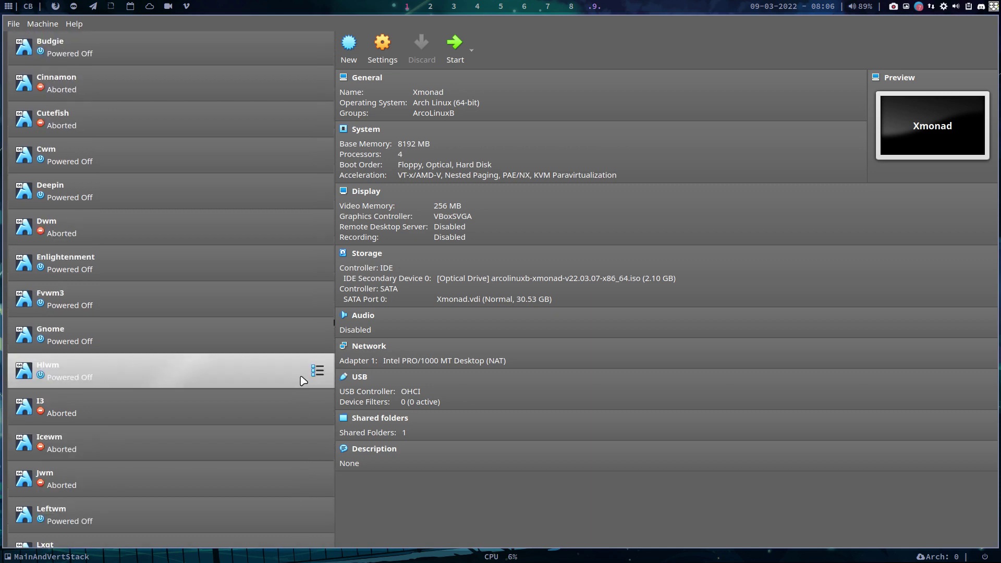
click(224, 89)
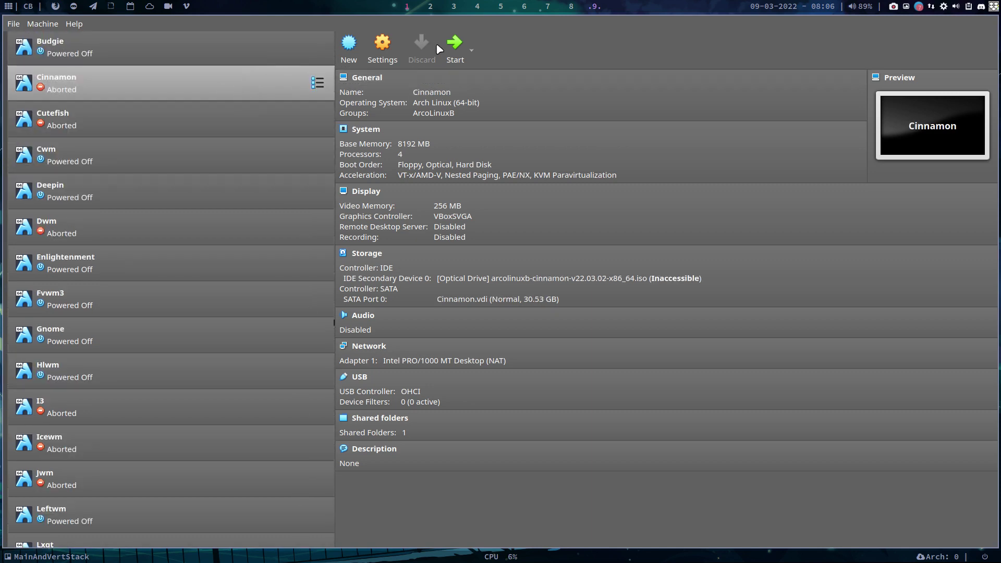
click(455, 47)
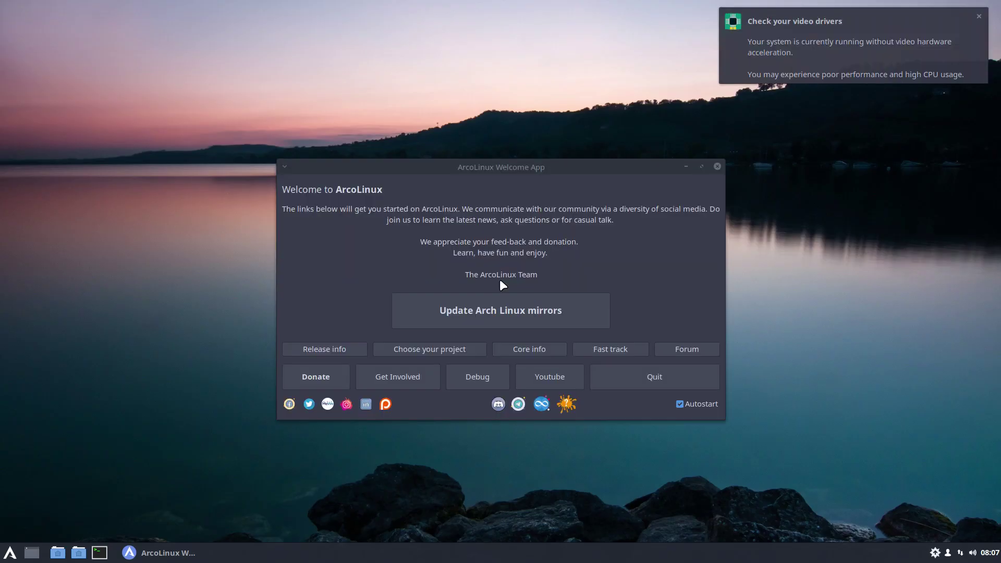
Dismiss the 'Check your video drivers' notice and quit the ArcoLinux Welcome App.
click(980, 16)
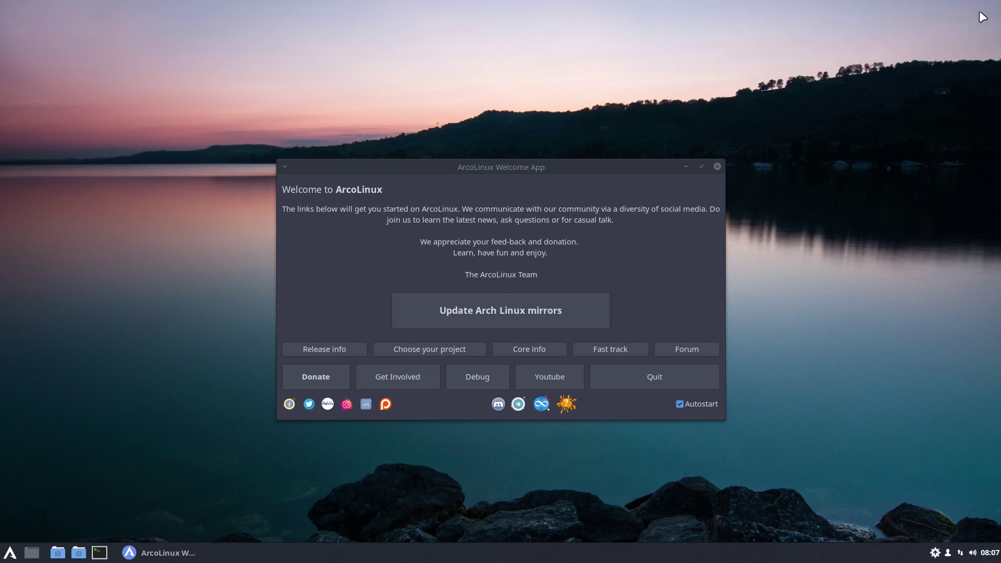
click(679, 384)
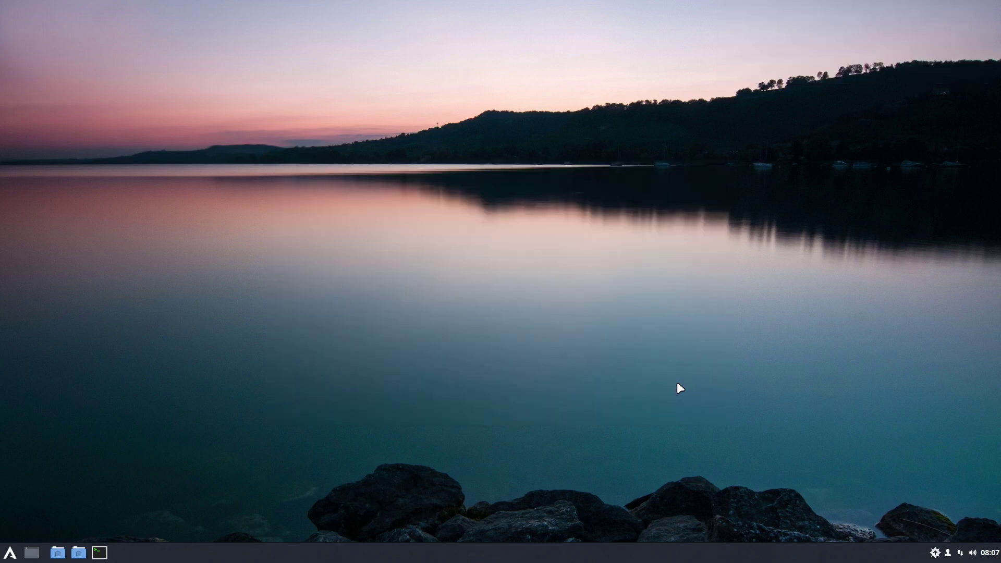
Browse to /etc/skel in Thunar and select all of its default files.
key(super+e)
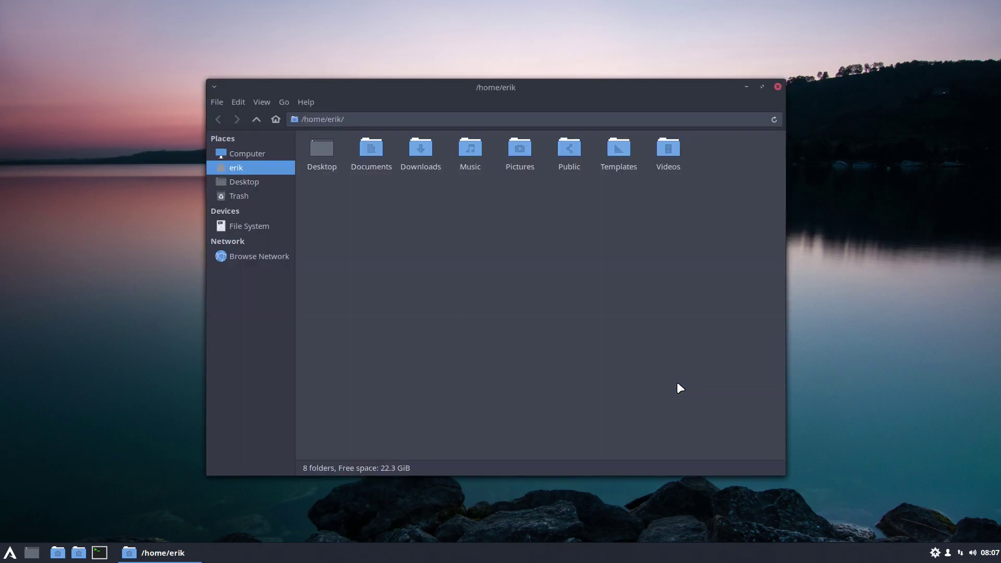
click(256, 226)
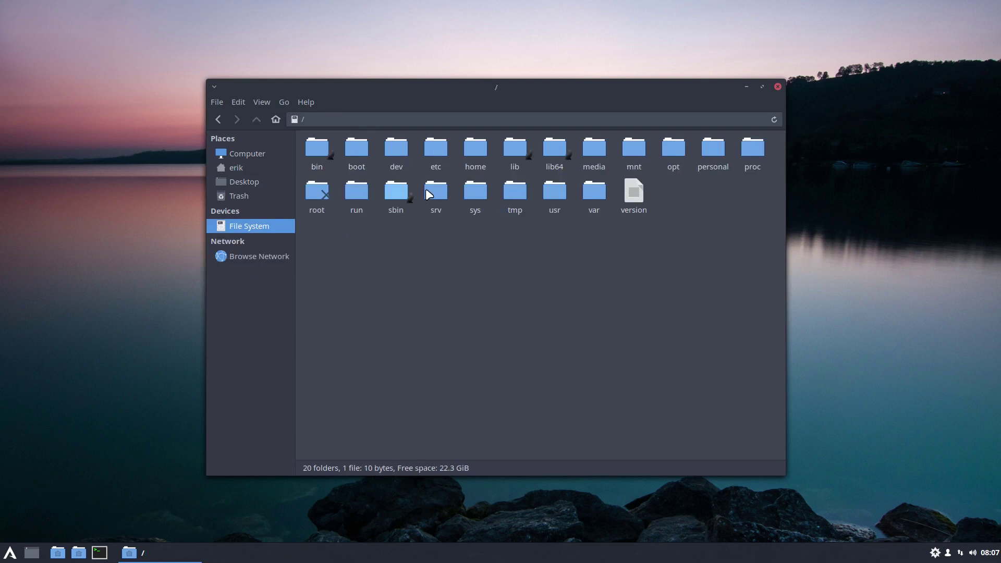
double_click(436, 149)
text(skel)
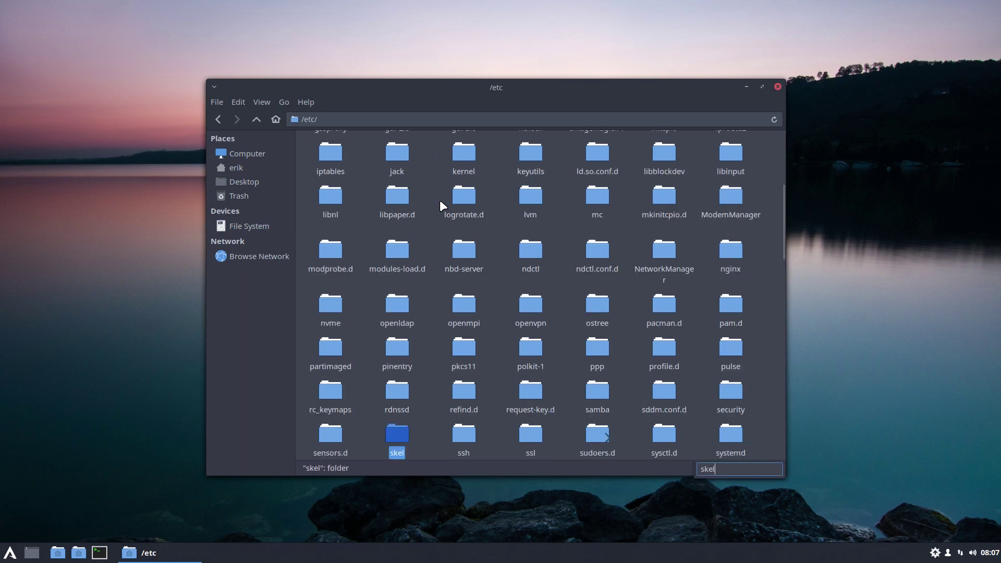
key(Return)
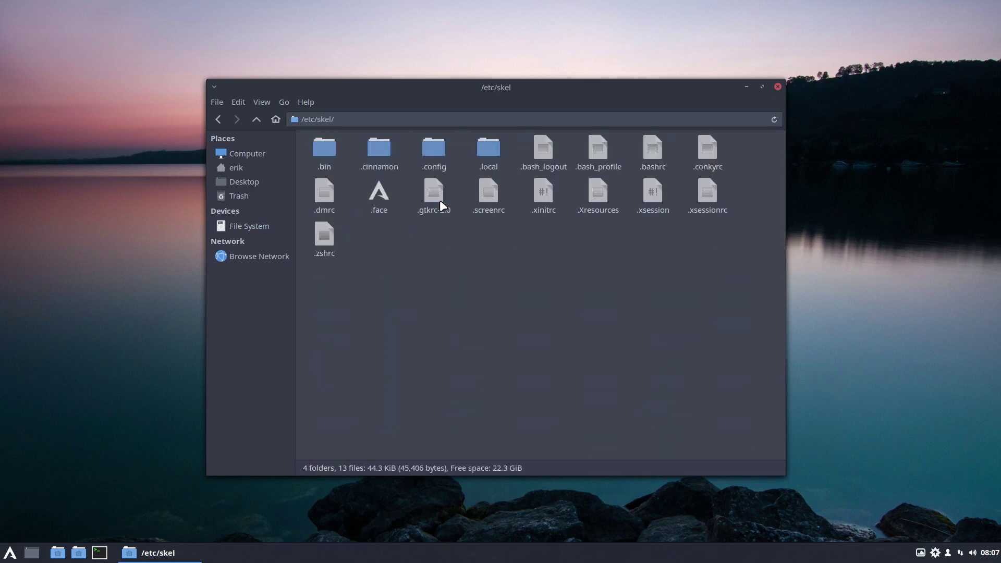
drag(309, 280, 782, 151)
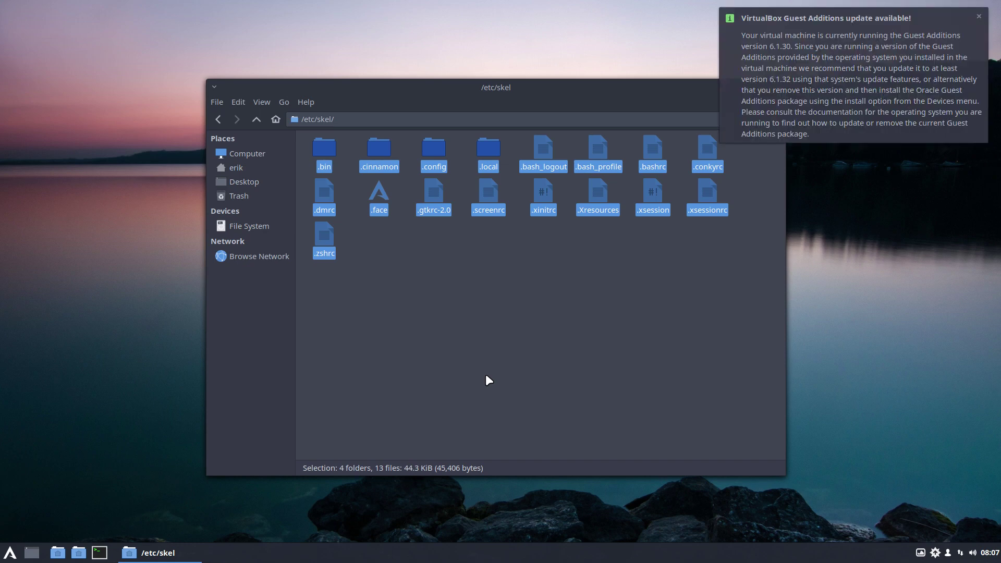
Dismiss the Guest Additions update notice and close the application menu again.
click(979, 16)
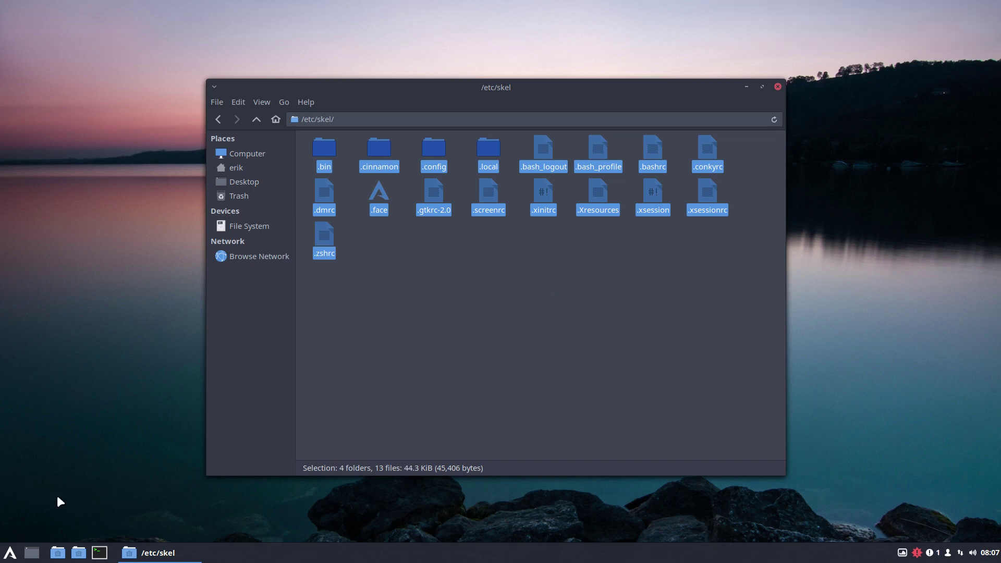
click(10, 553)
click(424, 331)
Rename .config and .cinnamon in the home folder to .config-backup and .cinnamon-backup.
click(240, 170)
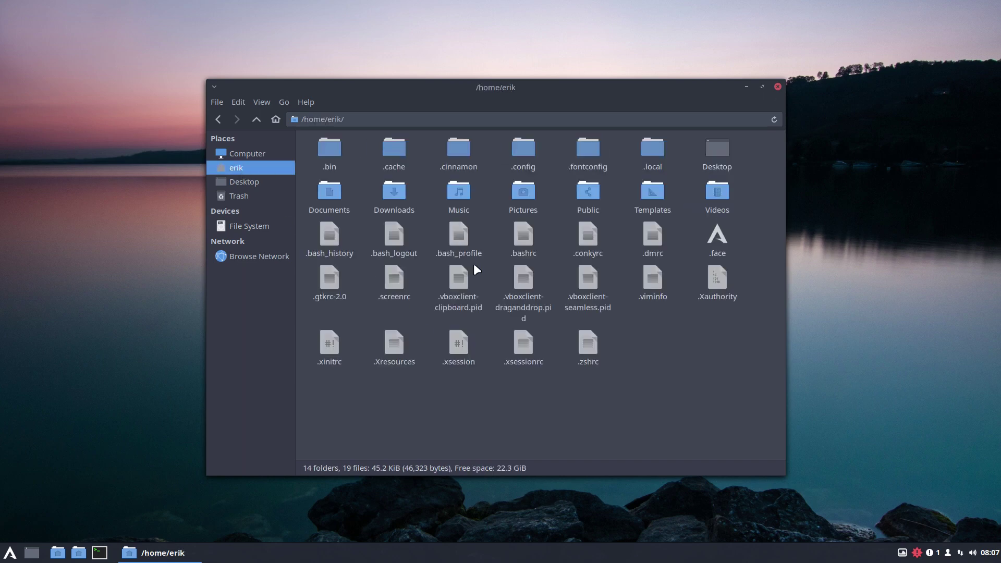
click(523, 153)
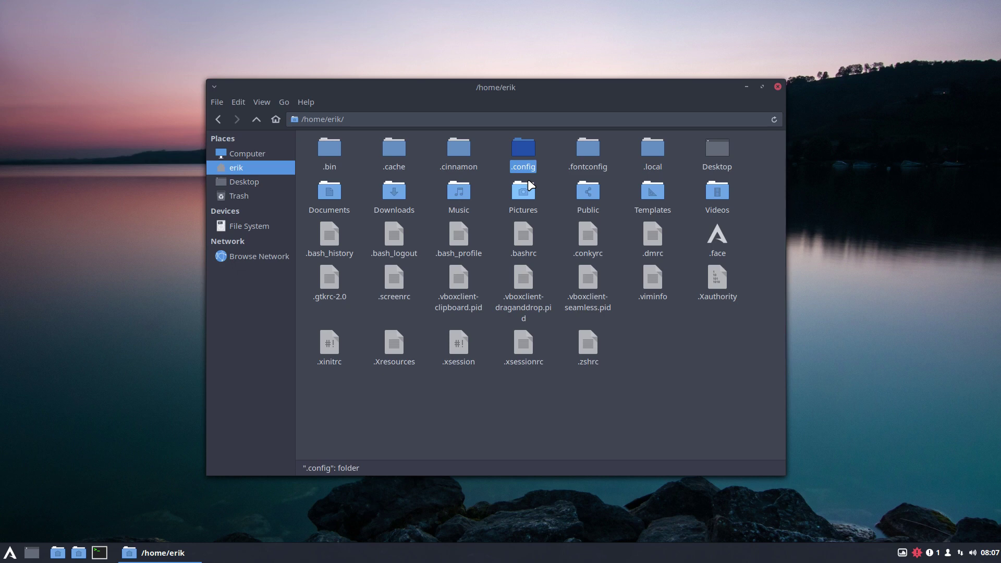
key(F2)
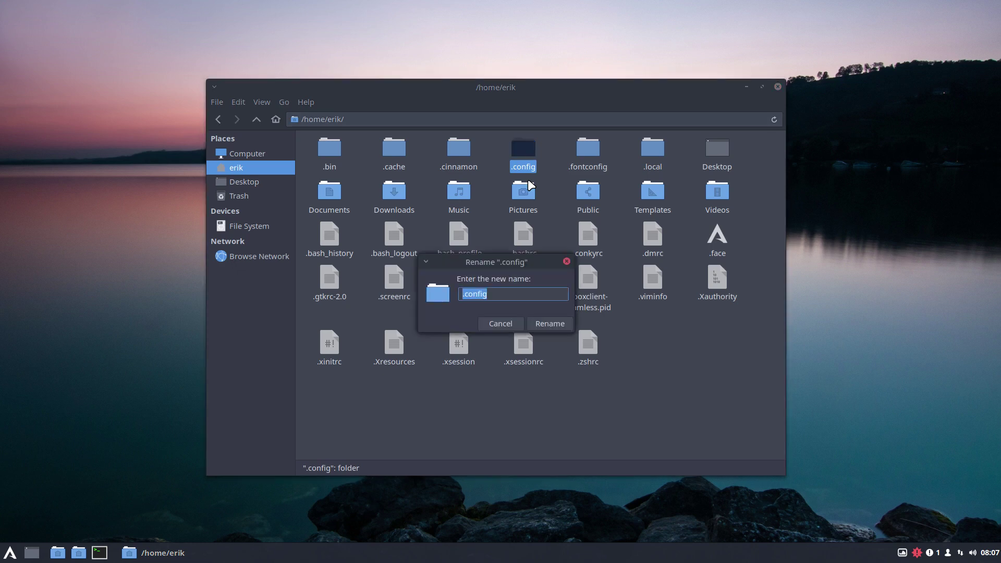
key(End)
text(-backup)
key(Return)
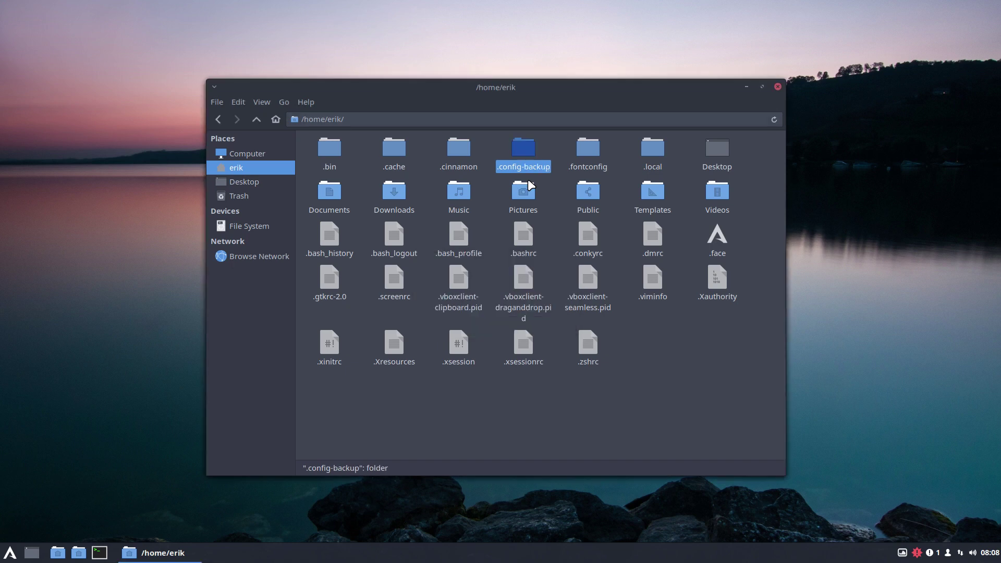
click(456, 147)
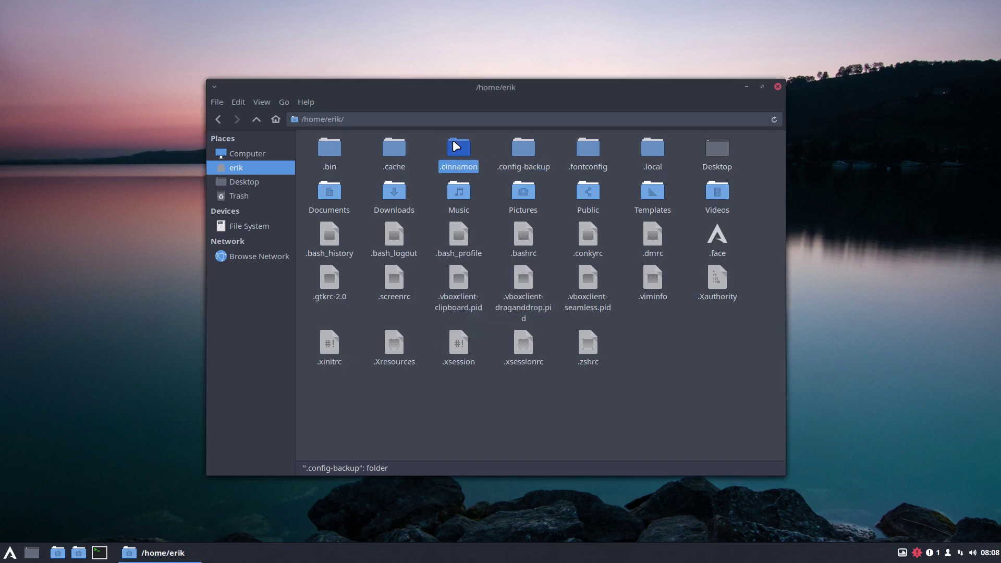
key(F2)
key(End)
text(-back)
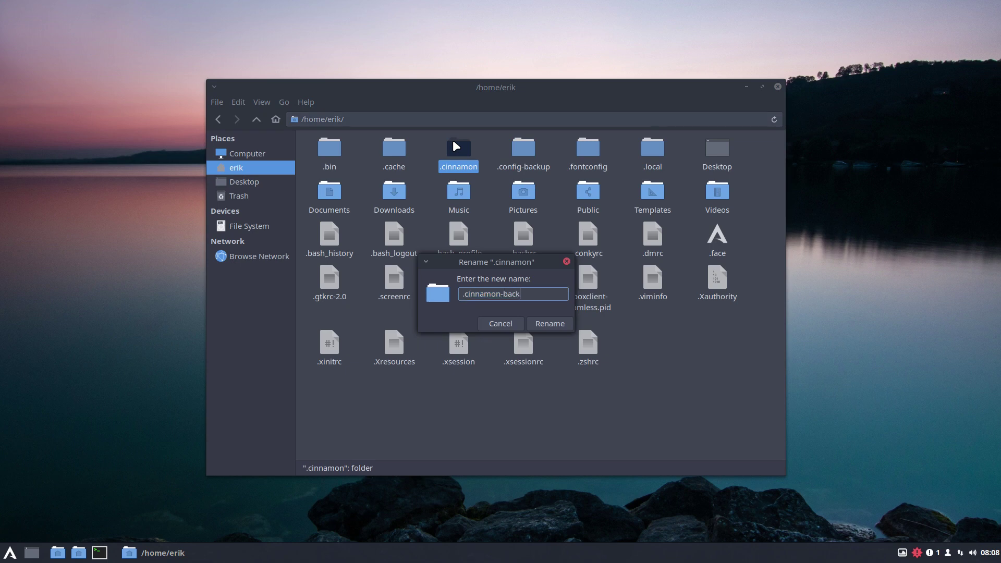
text(up)
key(Return)
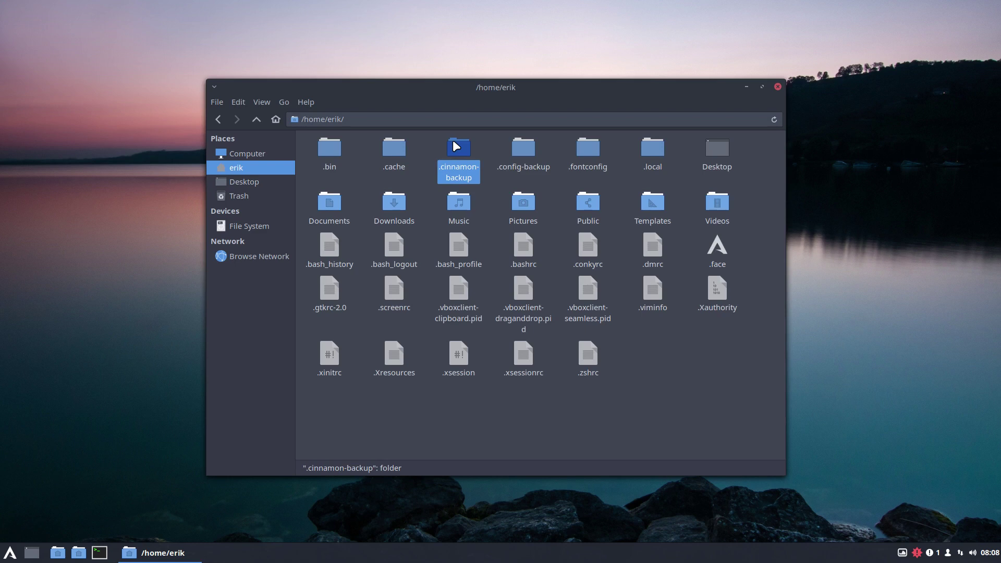
Rename the .local folder to .local-backup.
click(652, 147)
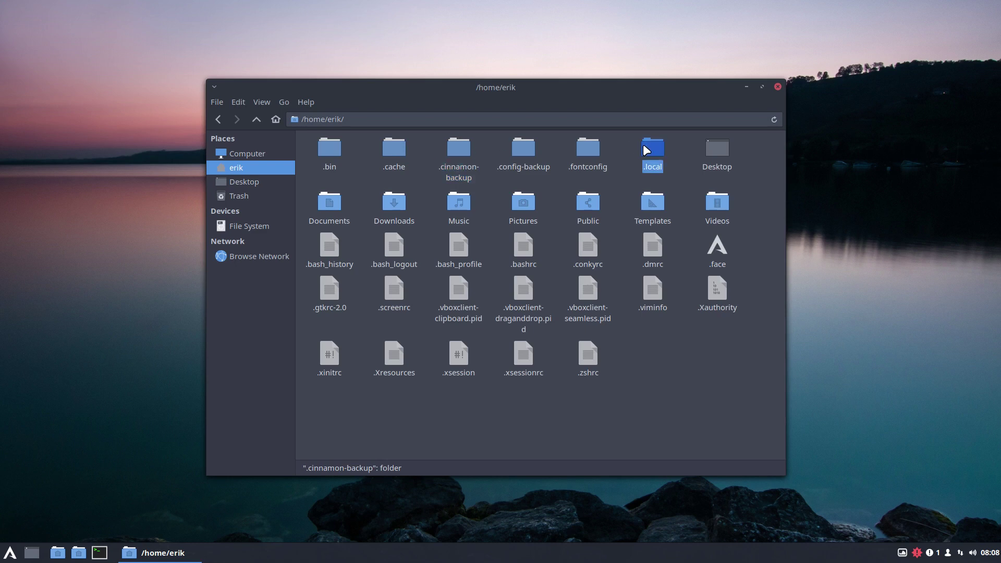
key(F2)
key(End)
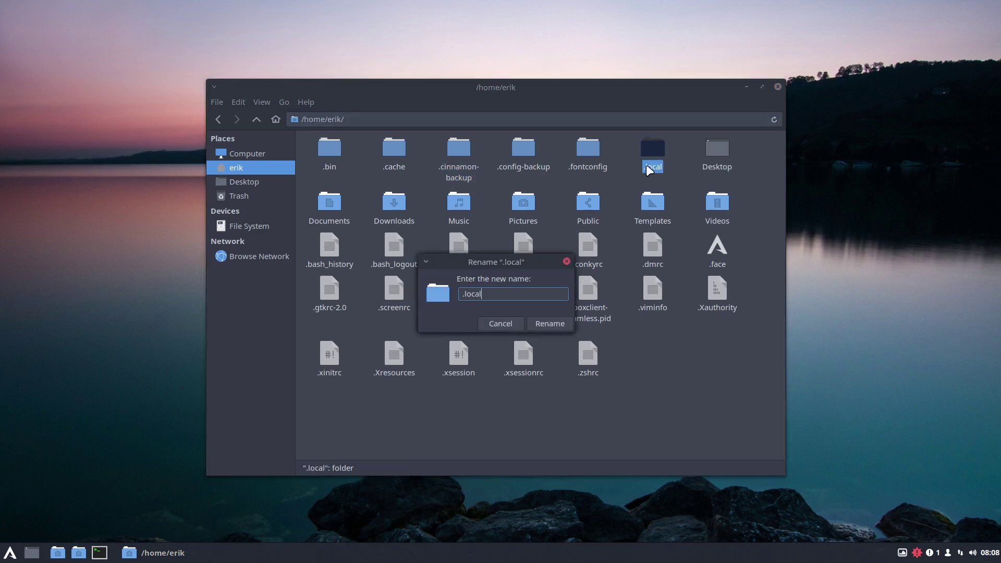
text(-backup)
key(Return)
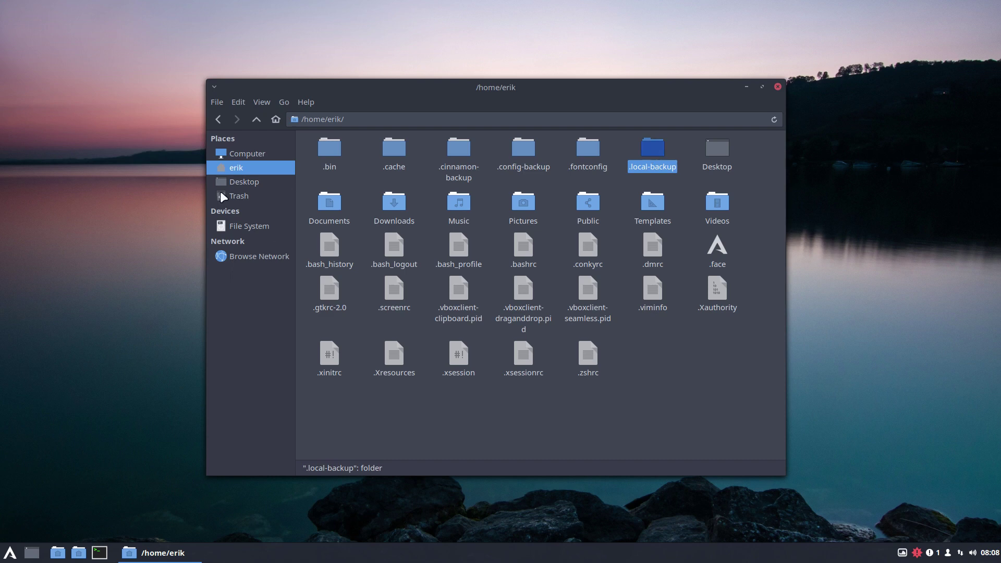
Confirm the trash is empty, return to the home folder and select .bashrc.
click(240, 195)
click(216, 119)
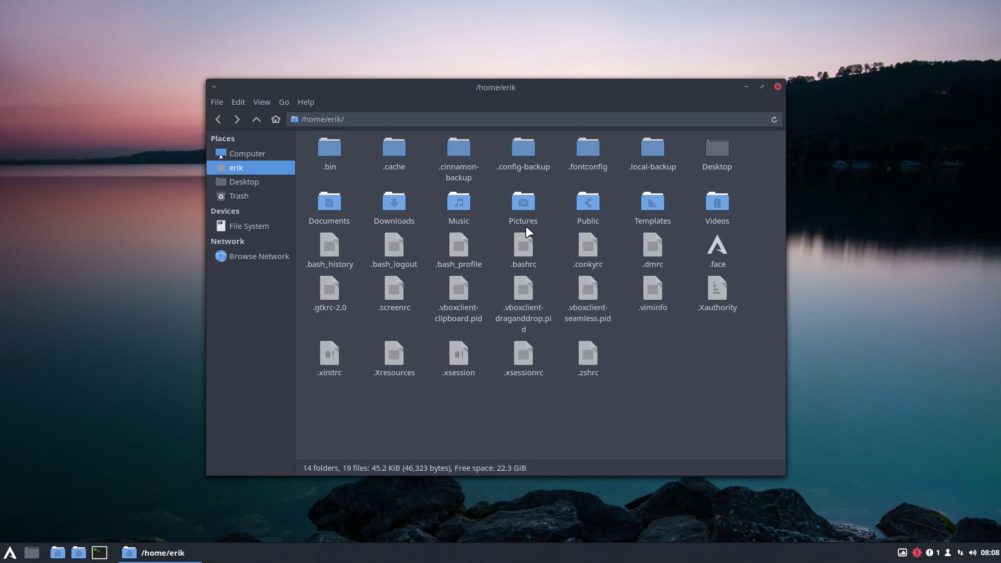
click(524, 250)
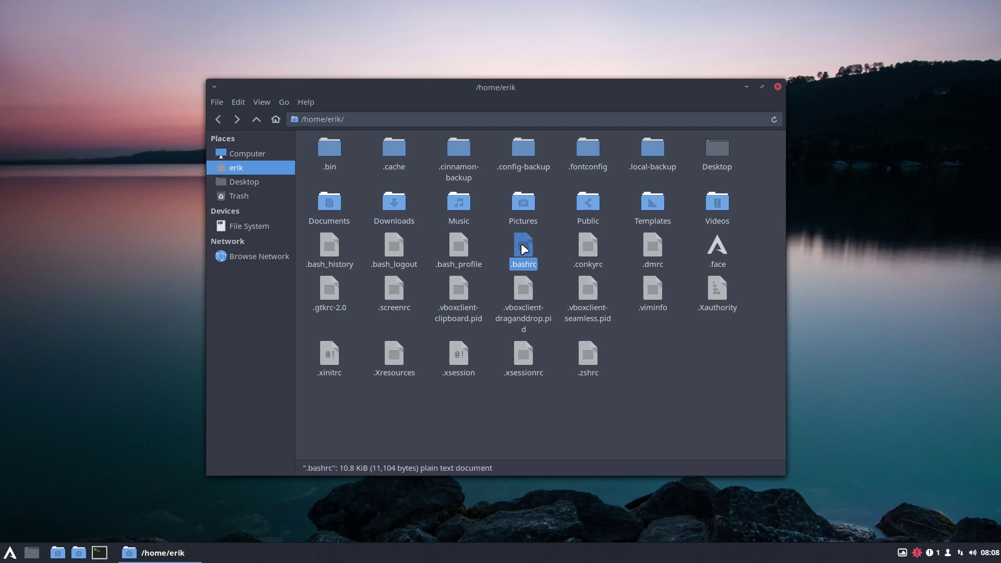
Open Xfce Terminal, place it top-right, and highlight xfce4-terminal in its system summary.
key(ctrl+alt+t)
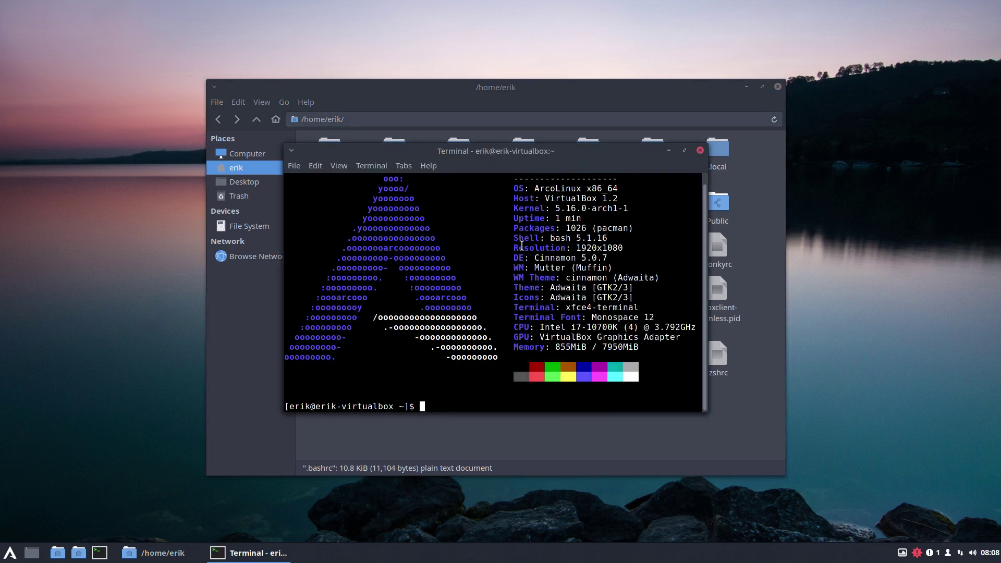
drag(532, 151, 755, 24)
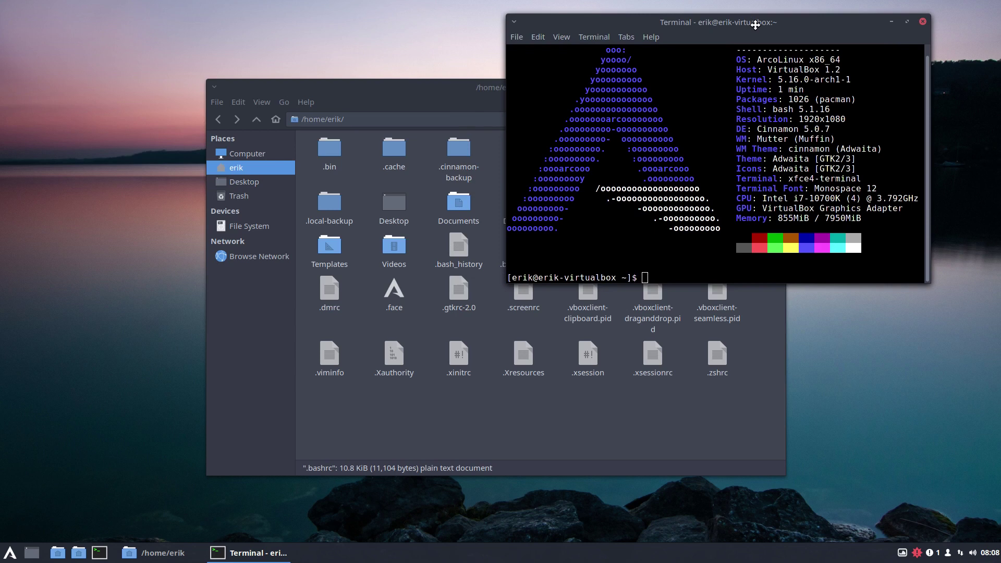
drag(755, 25, 755, 25)
drag(787, 179, 861, 178)
Back in Thunar, compare the .config-backup folder with the newly created .config folder.
click(642, 464)
click(605, 412)
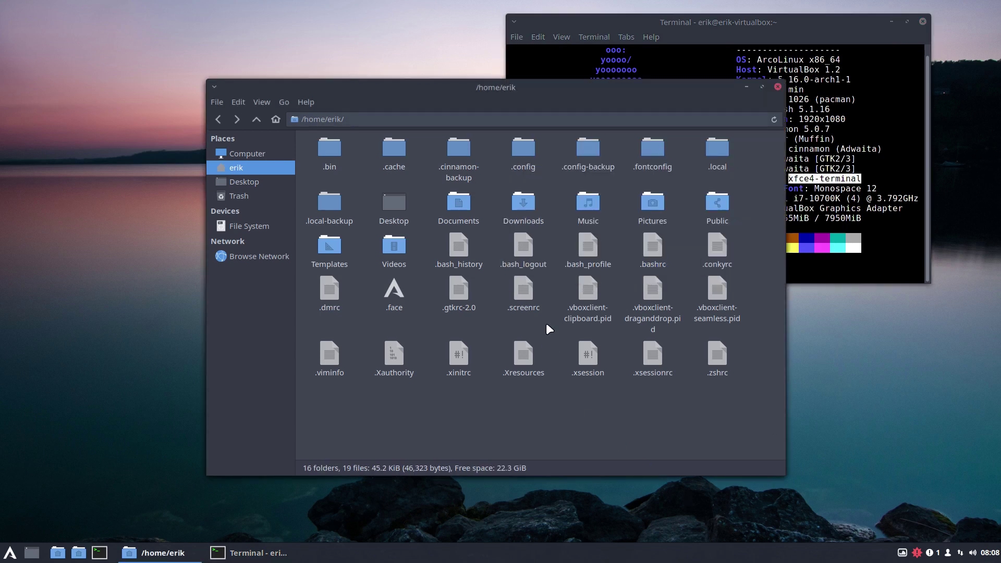
click(591, 166)
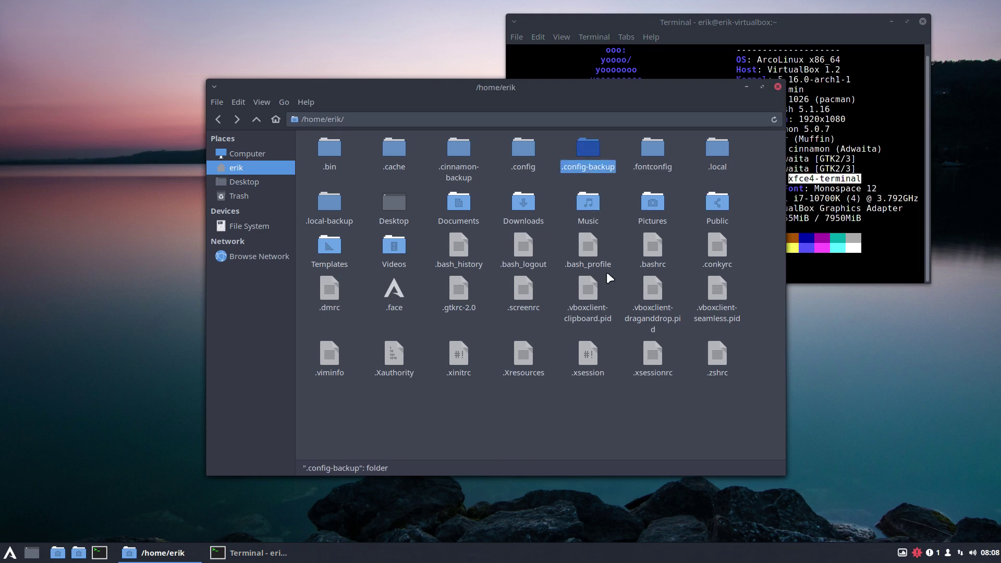
click(530, 149)
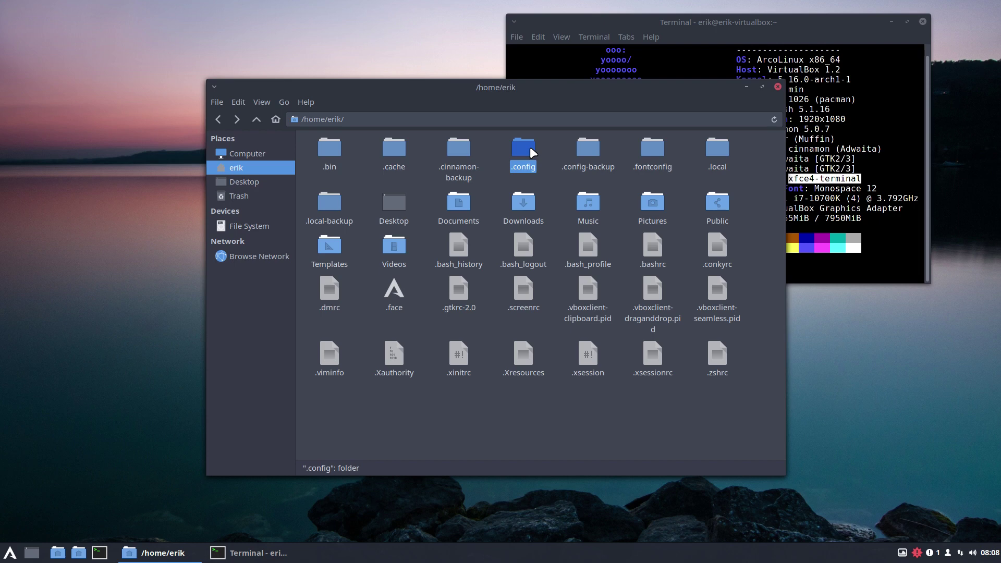
Open .config/xfce4/terminal to see it holds only accels.scm, then go back home.
double_click(530, 149)
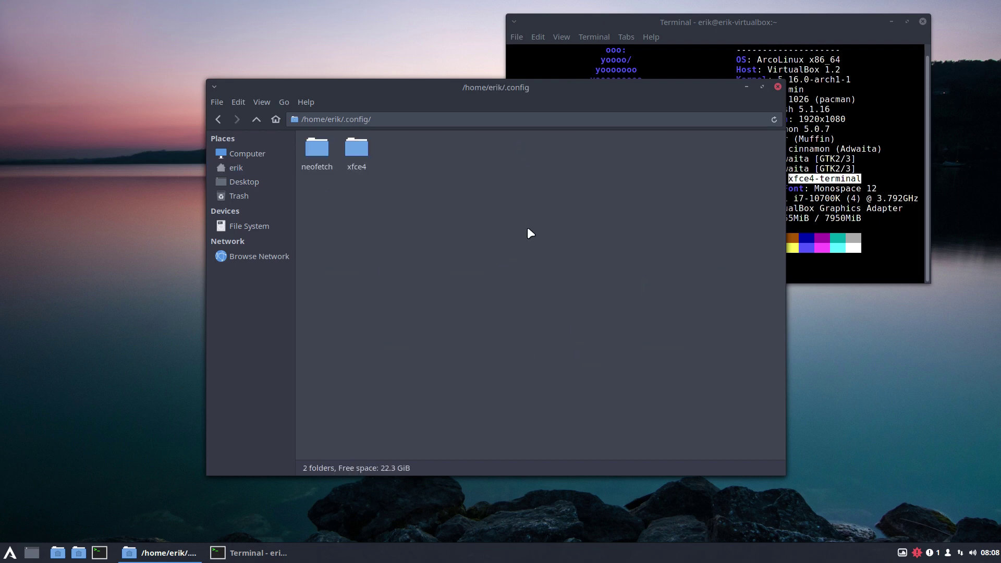
double_click(345, 152)
double_click(316, 147)
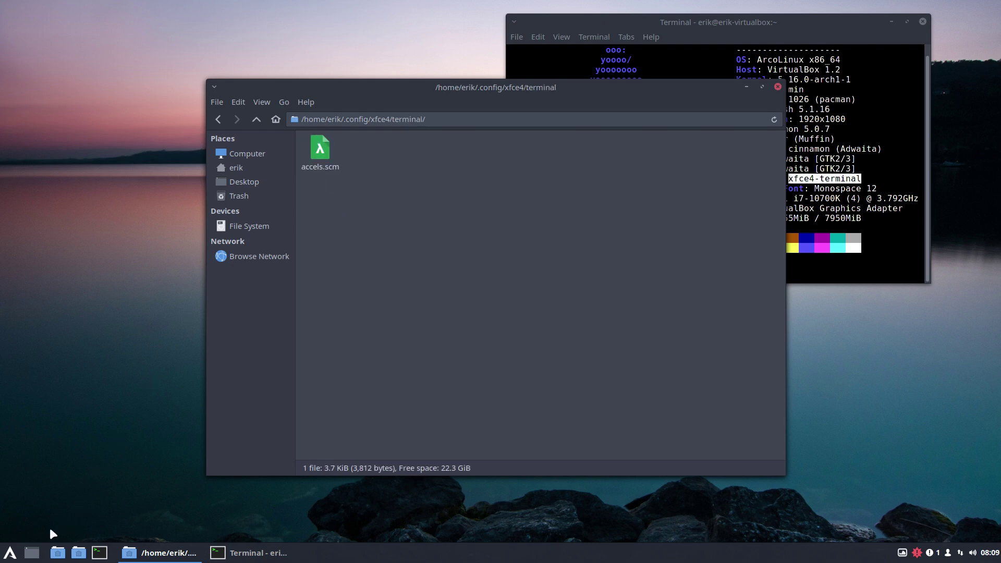
click(10, 553)
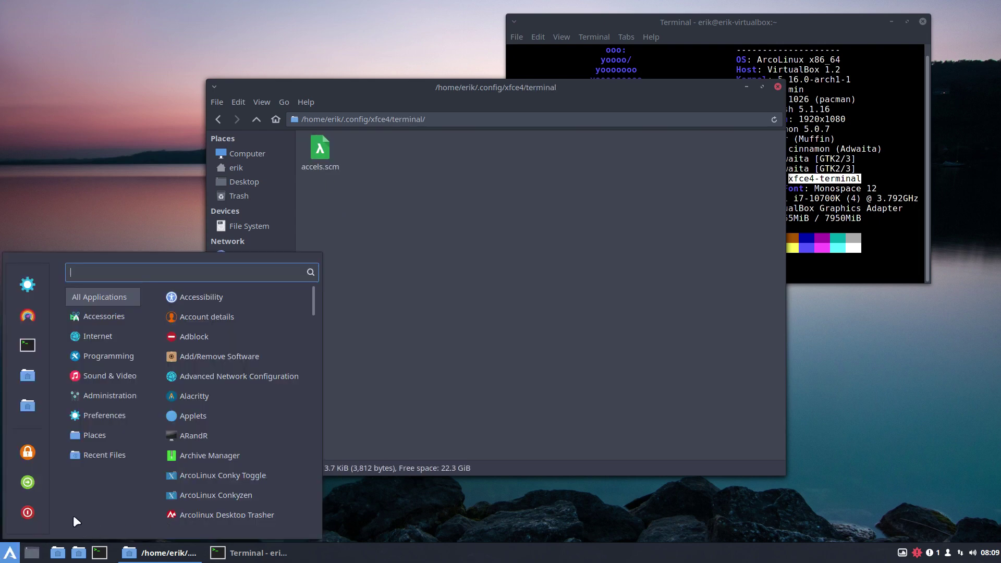
click(536, 311)
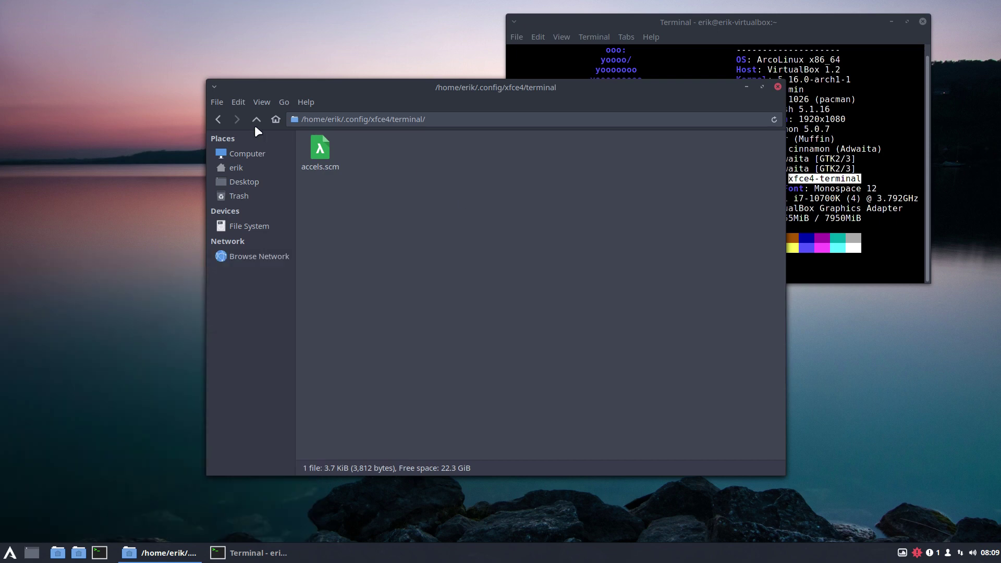
click(249, 166)
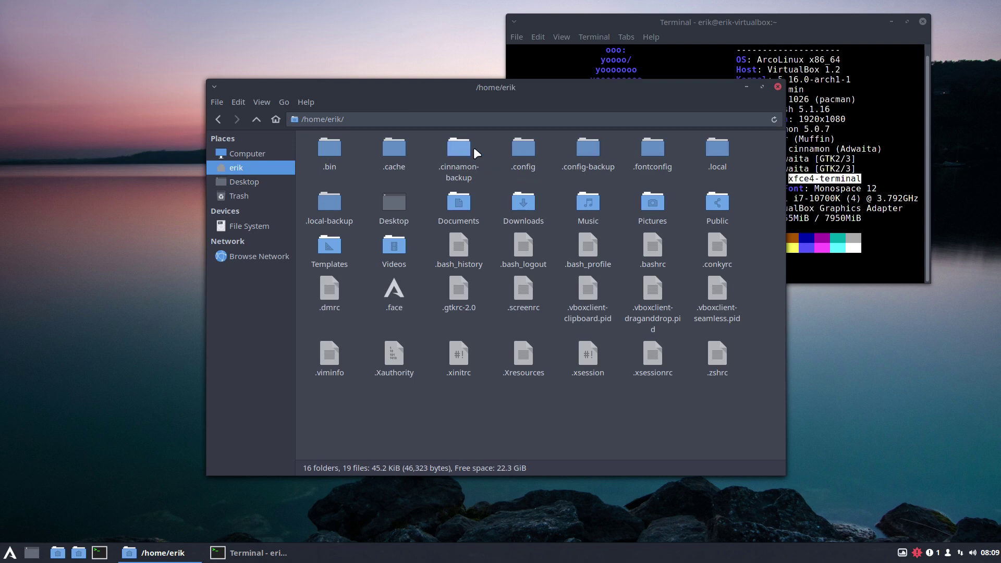
Review .config, .cinnamon-backup, .bashrc and .zshrc, then restart via the Whisker menu power option.
click(523, 149)
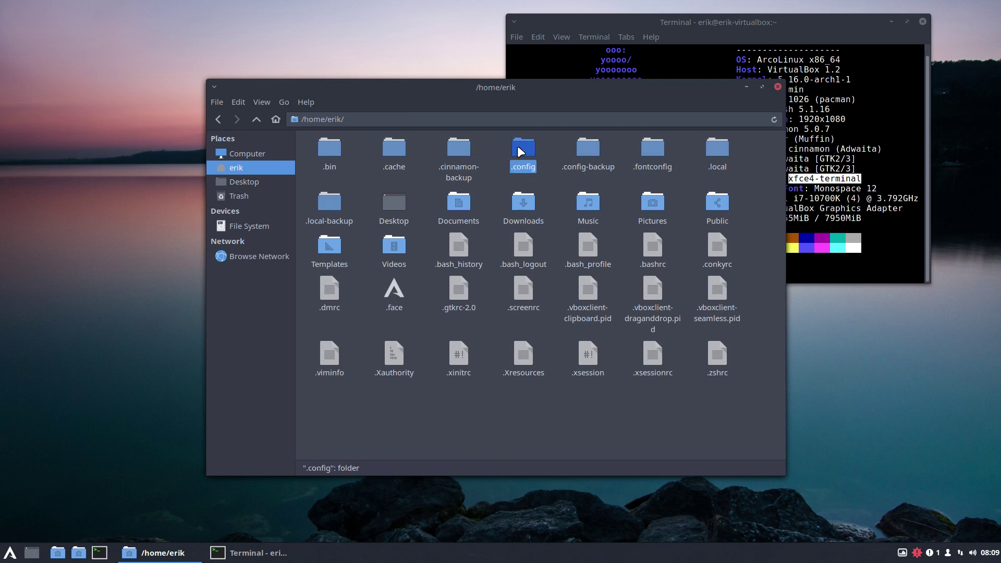
click(462, 148)
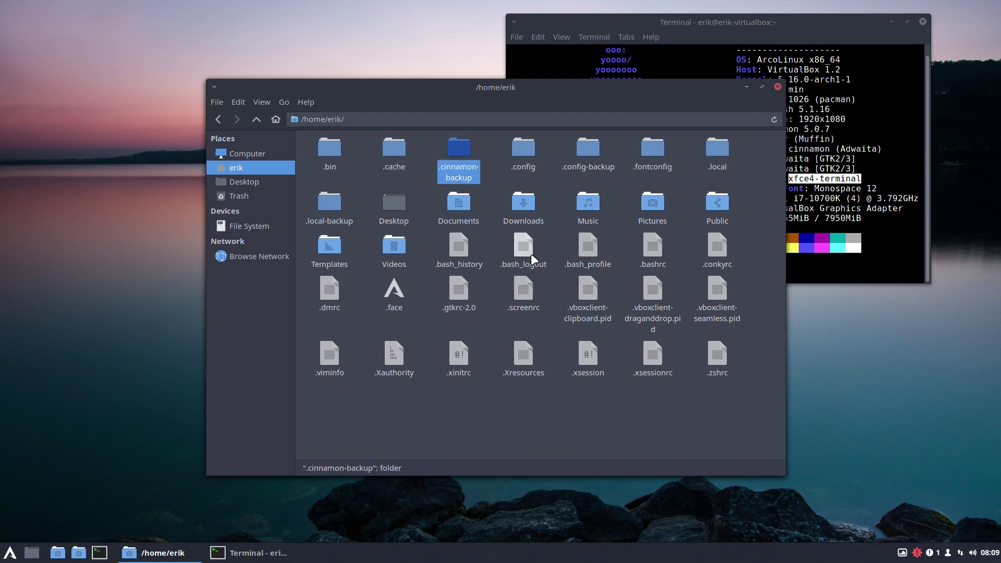
click(653, 246)
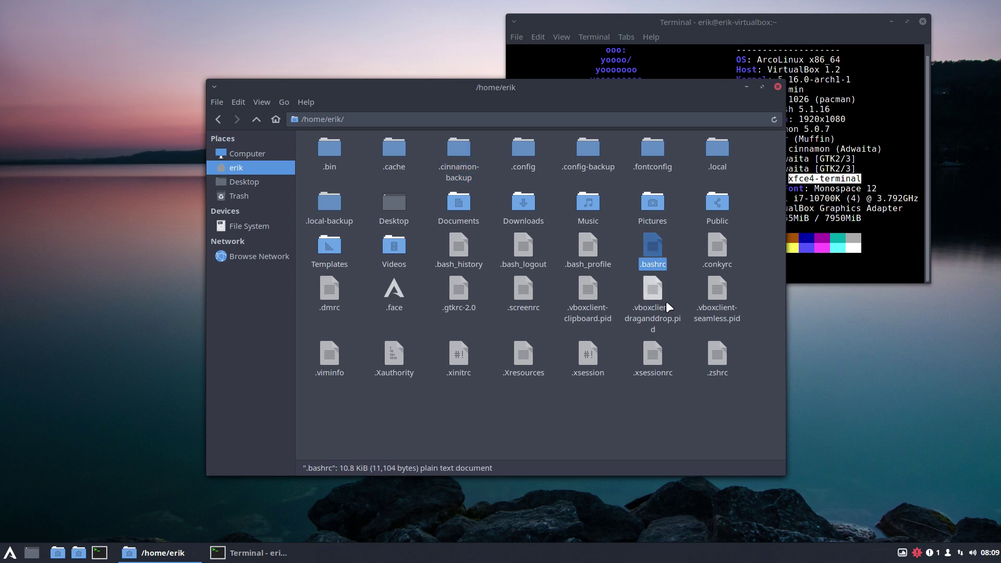
click(710, 355)
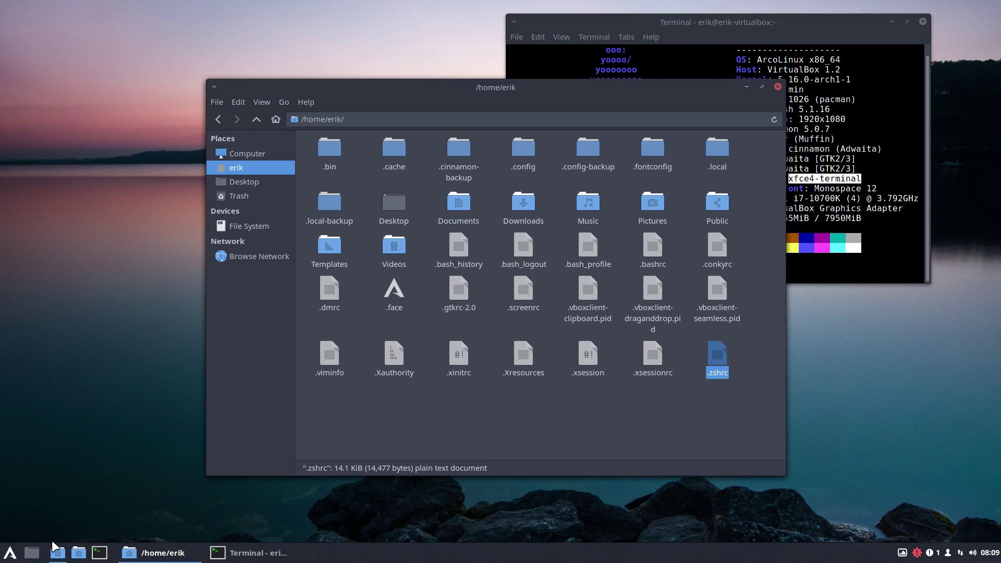
click(16, 556)
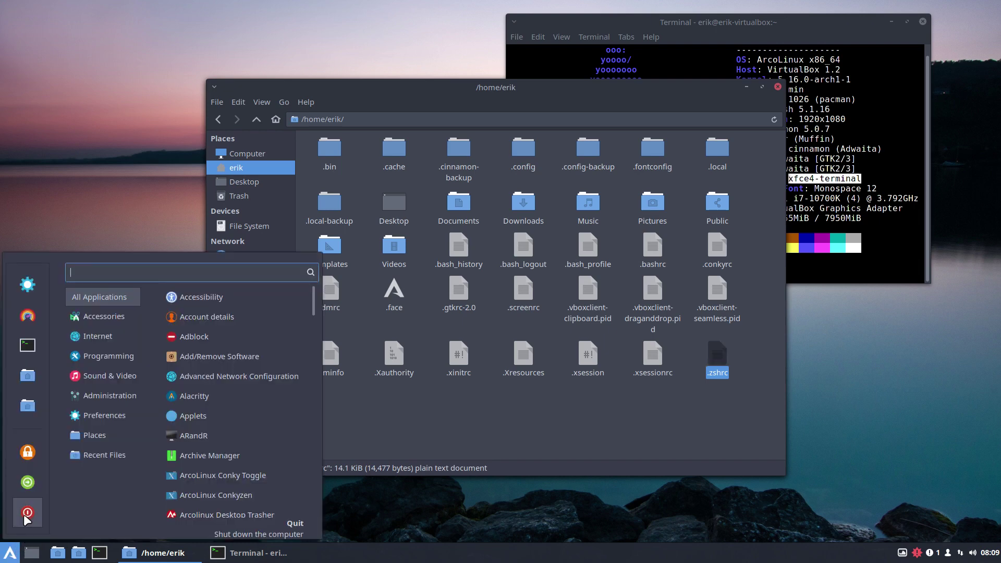
click(26, 514)
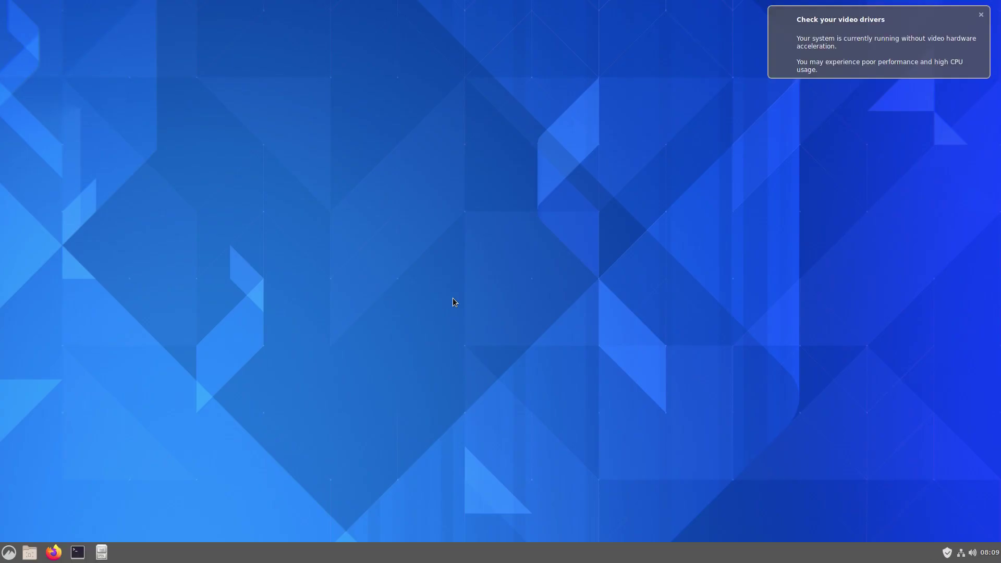
Close the video-driver notice, glance at the Cinnamon menu, and launch GNOME Terminal from the panel.
click(980, 17)
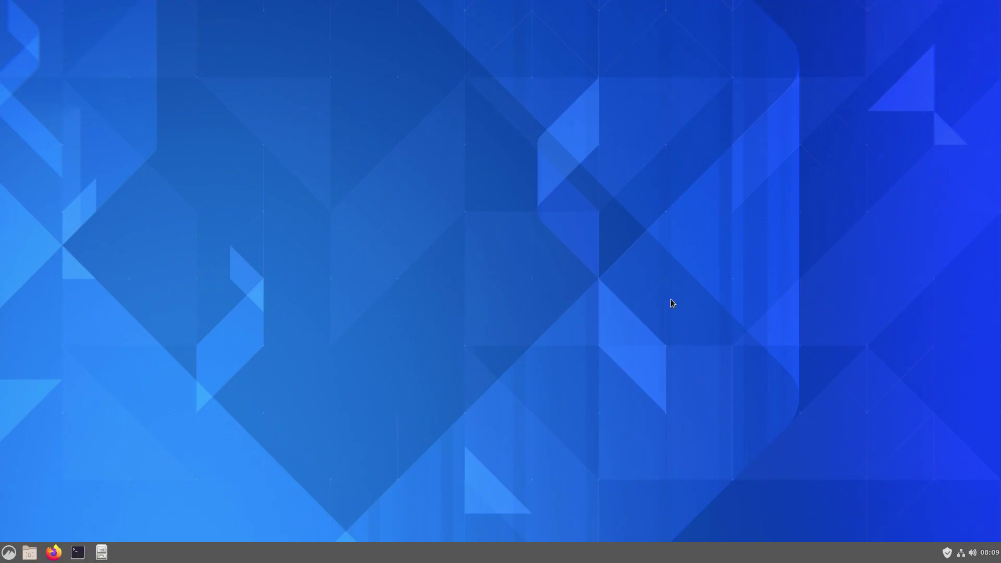
click(9, 554)
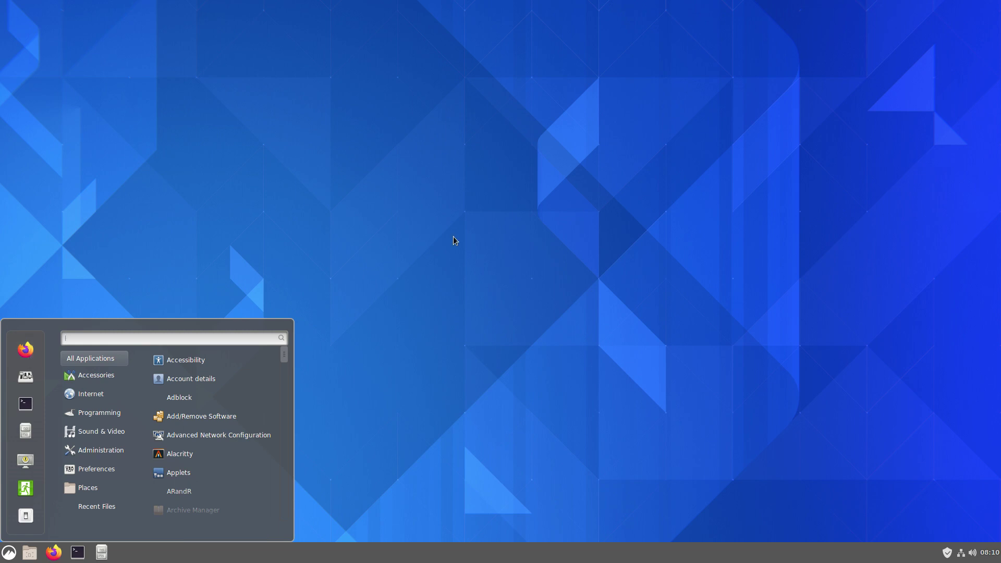
click(574, 280)
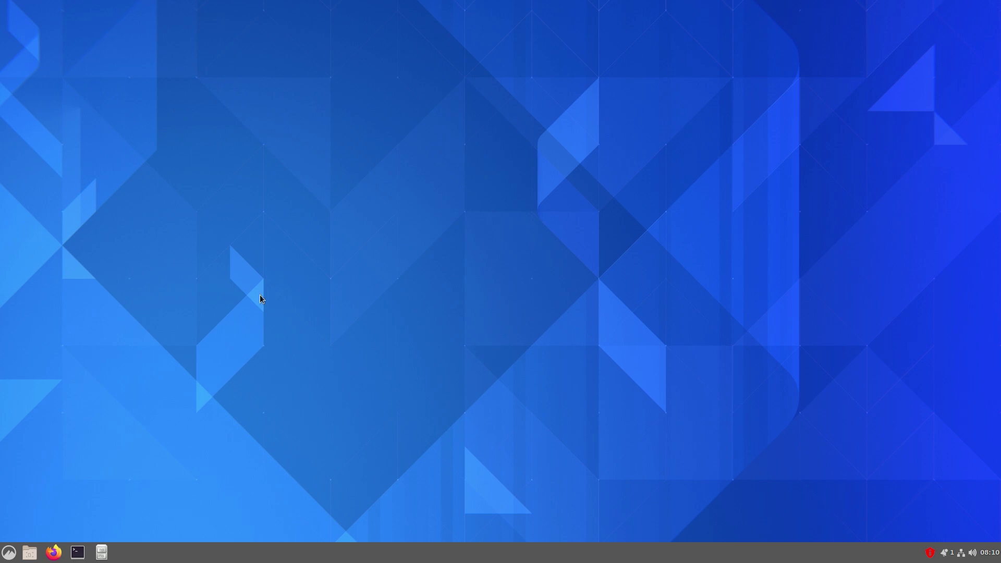
click(77, 552)
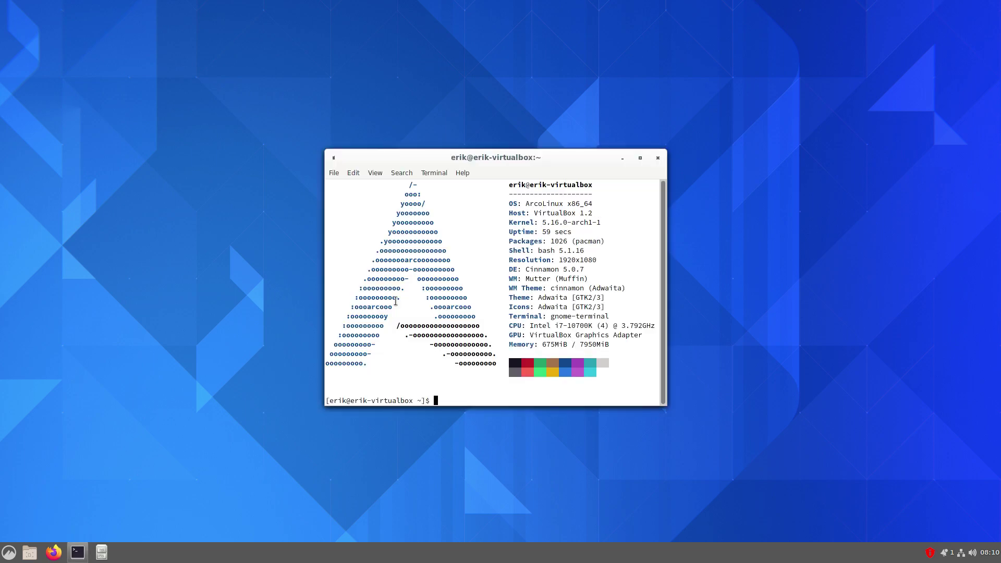
Launch Termite by searching 'term' and Xfce Terminal by searching 'ter' in the Cinnamon menu.
drag(551, 316, 606, 316)
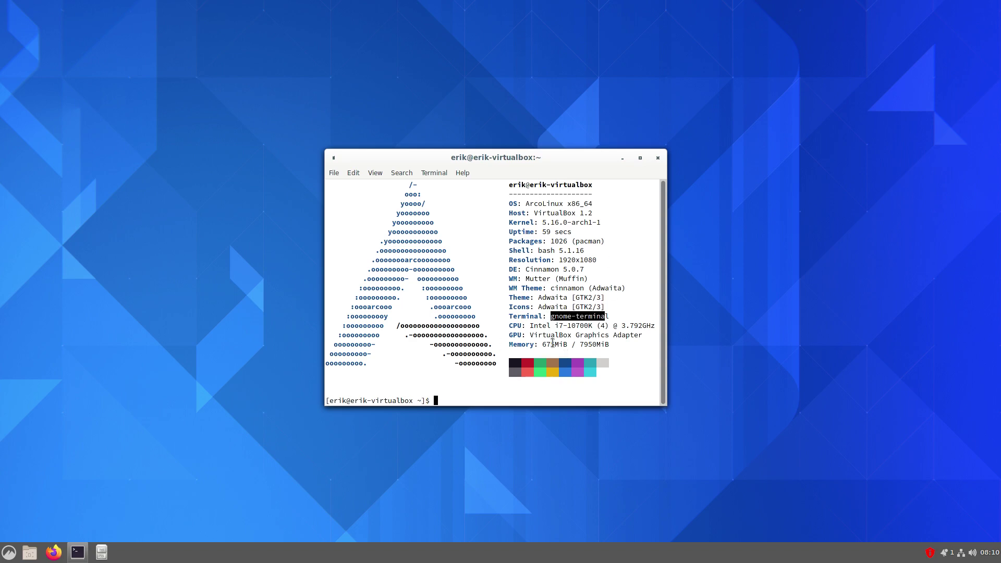
click(2, 556)
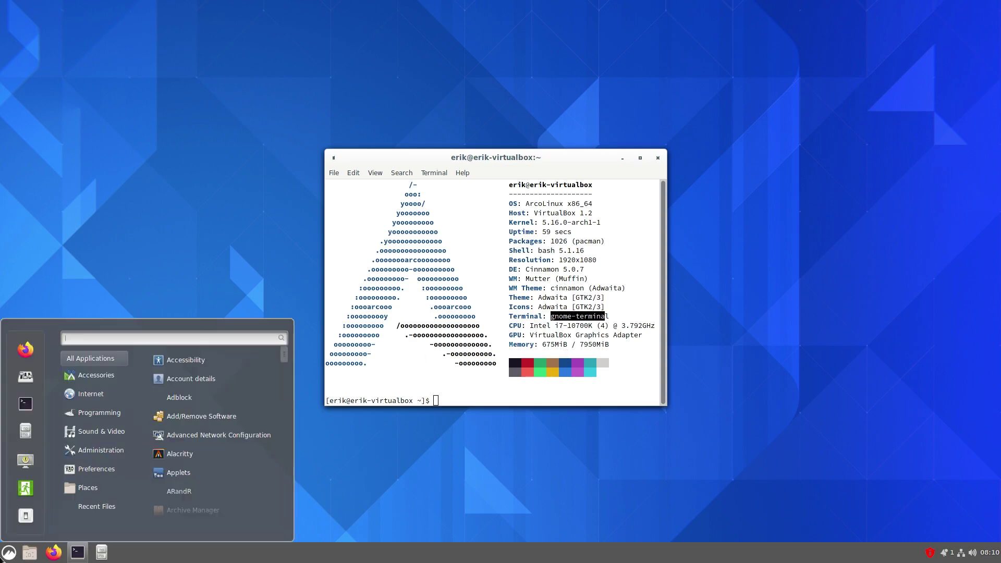
text(term)
click(238, 380)
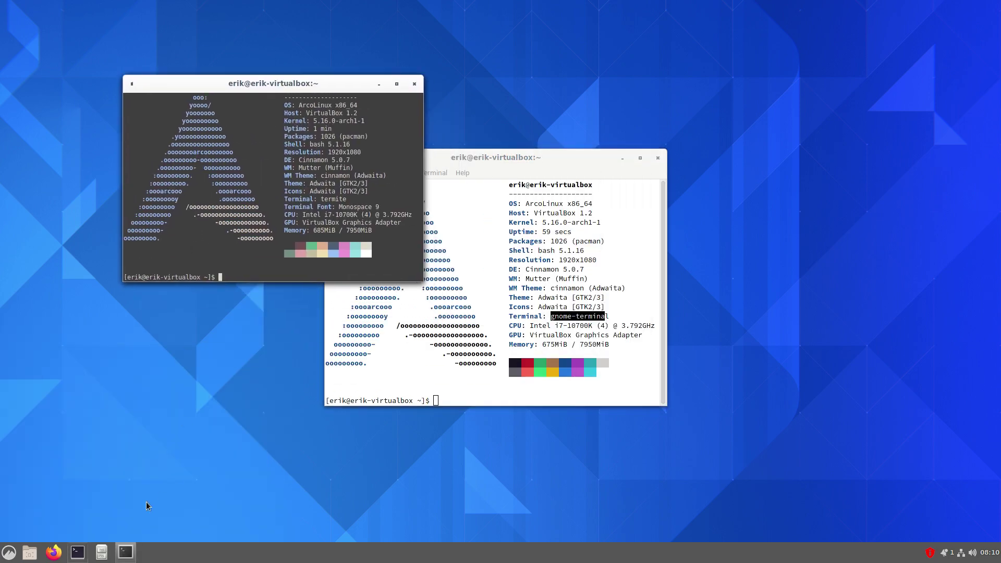
click(9, 553)
text(ter)
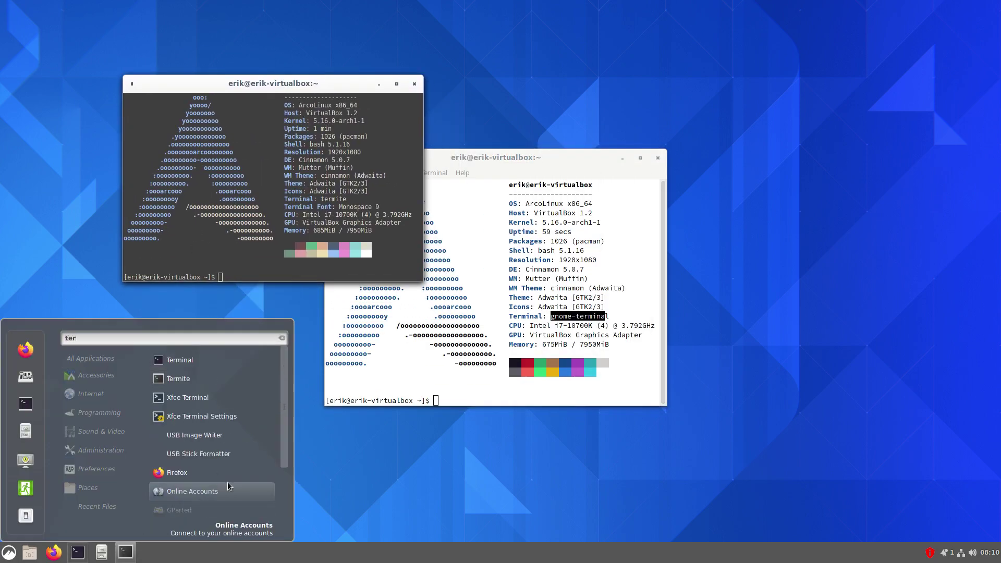
click(237, 405)
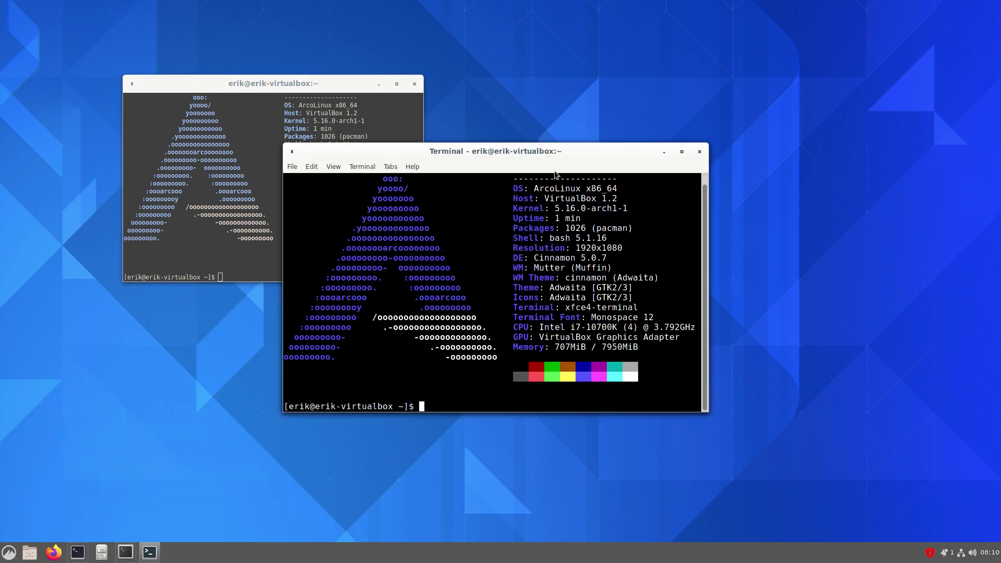
Move Xfce Terminal to the top right, nudge GNOME Terminal aside, and open the applications menu.
drag(556, 167, 829, 51)
double_click(568, 367)
drag(500, 214, 481, 228)
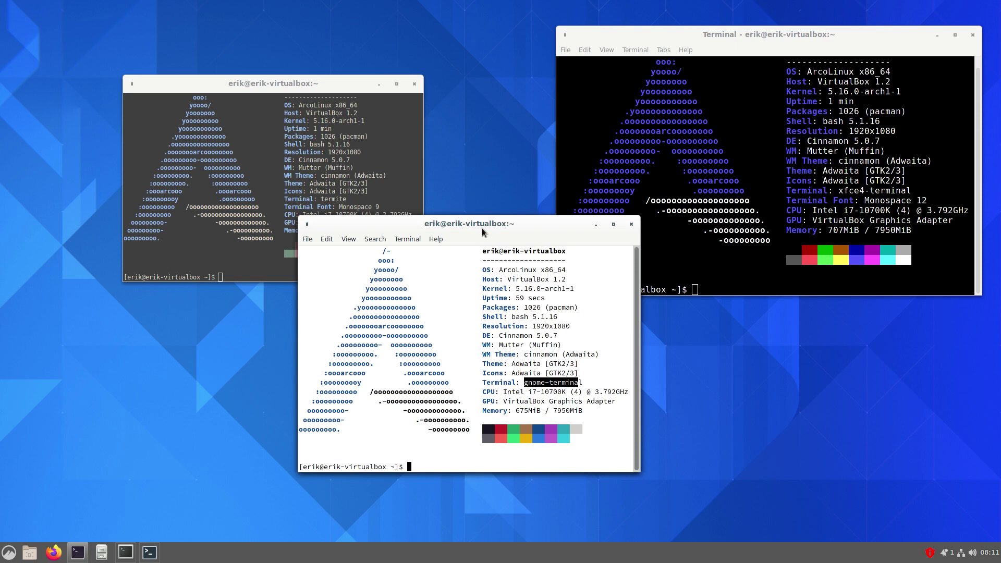
click(9, 552)
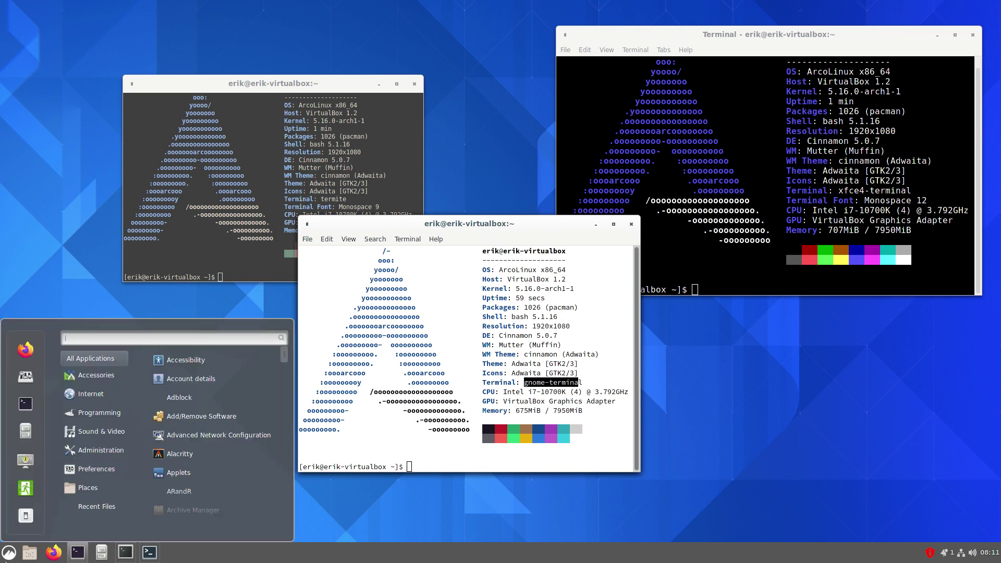